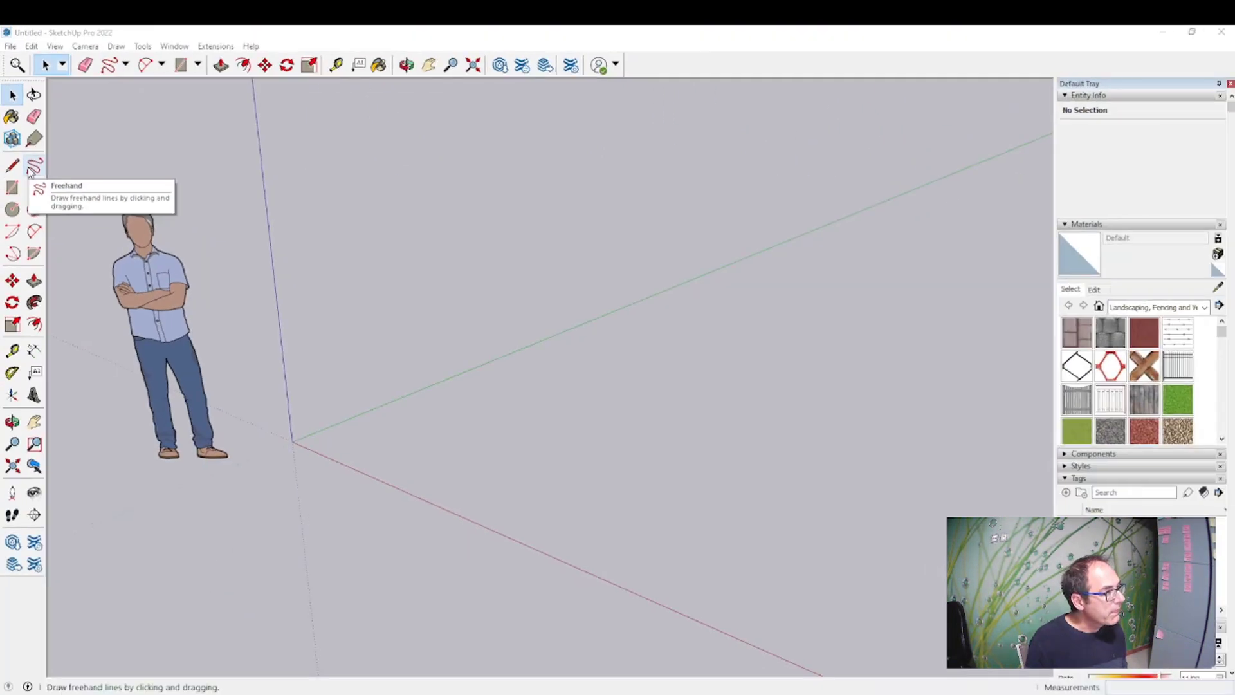
Step: Draw a long wavy freehand curve across the ground to the right of the scale figure
left_click(34, 166)
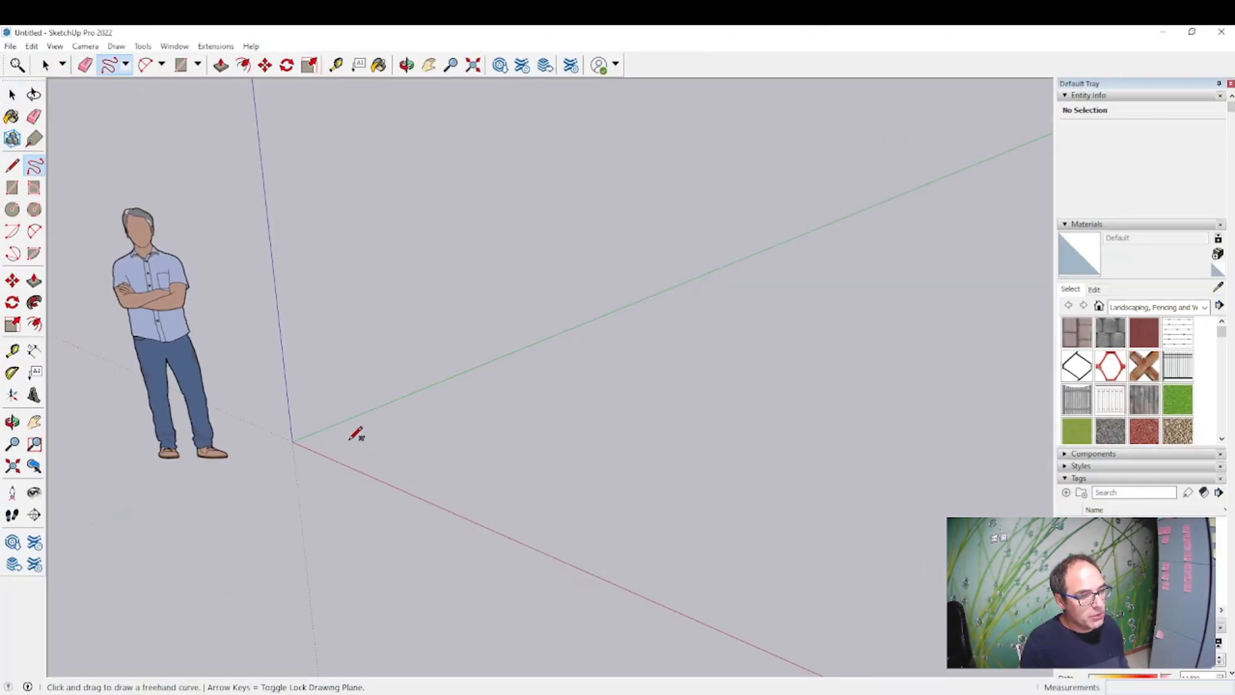
mouse_move(348, 438)
left_mouse_down()
mouse_move(508, 446)
mouse_move(680, 392)
mouse_move(661, 336)
mouse_move(884, 365)
mouse_move(844, 295)
mouse_move(860, 254)
mouse_move(1001, 268)
mouse_move(990, 205)
left_mouse_up()
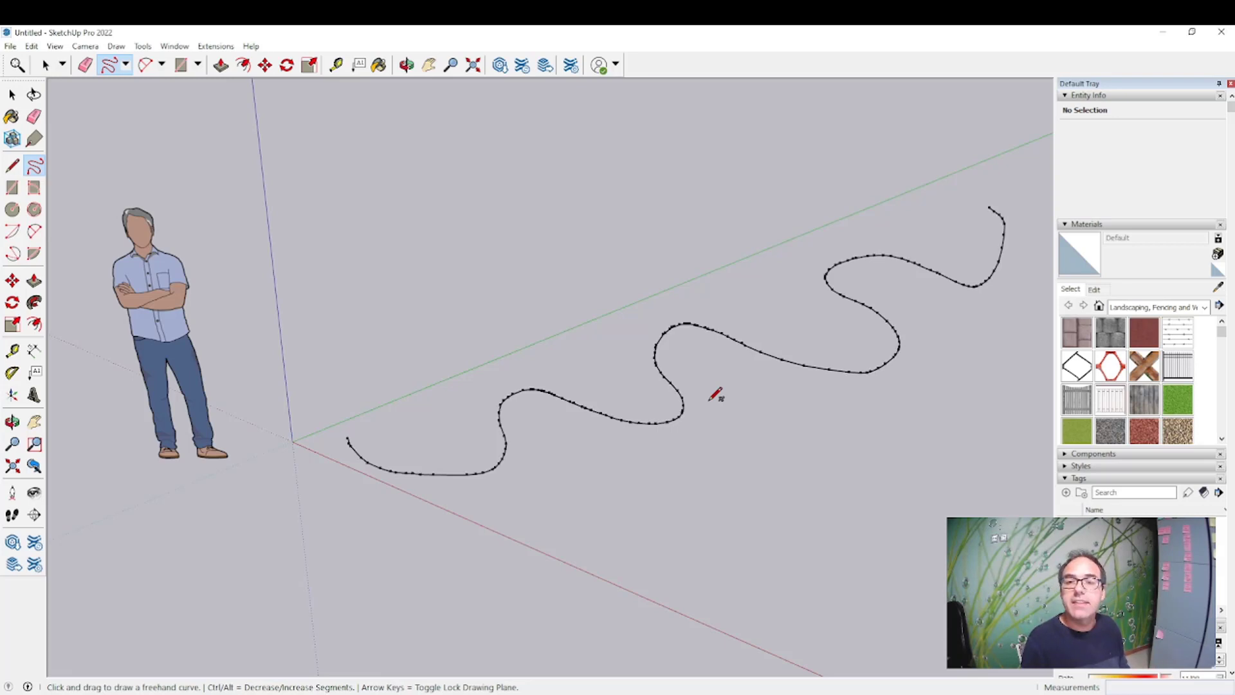
scroll(590, 405, "up", 2)
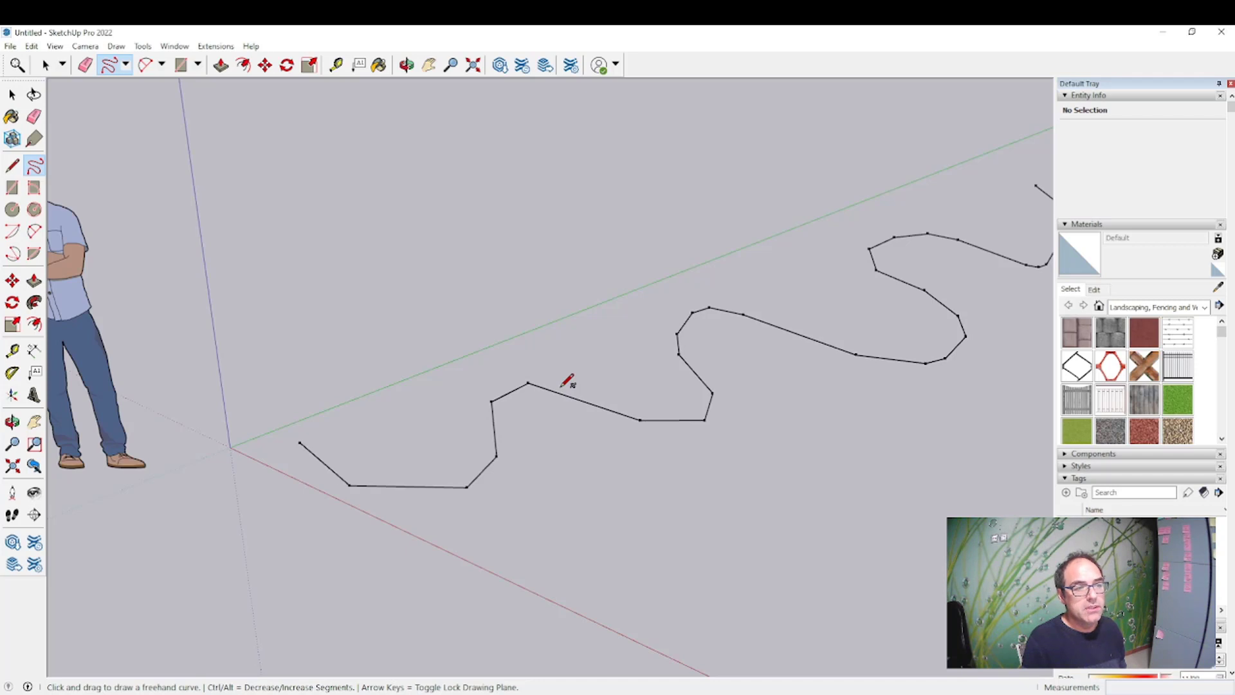
Step: Reduce the first curve's segment count until it becomes a few coarse straight lines
scroll(567, 381, "down", 2)
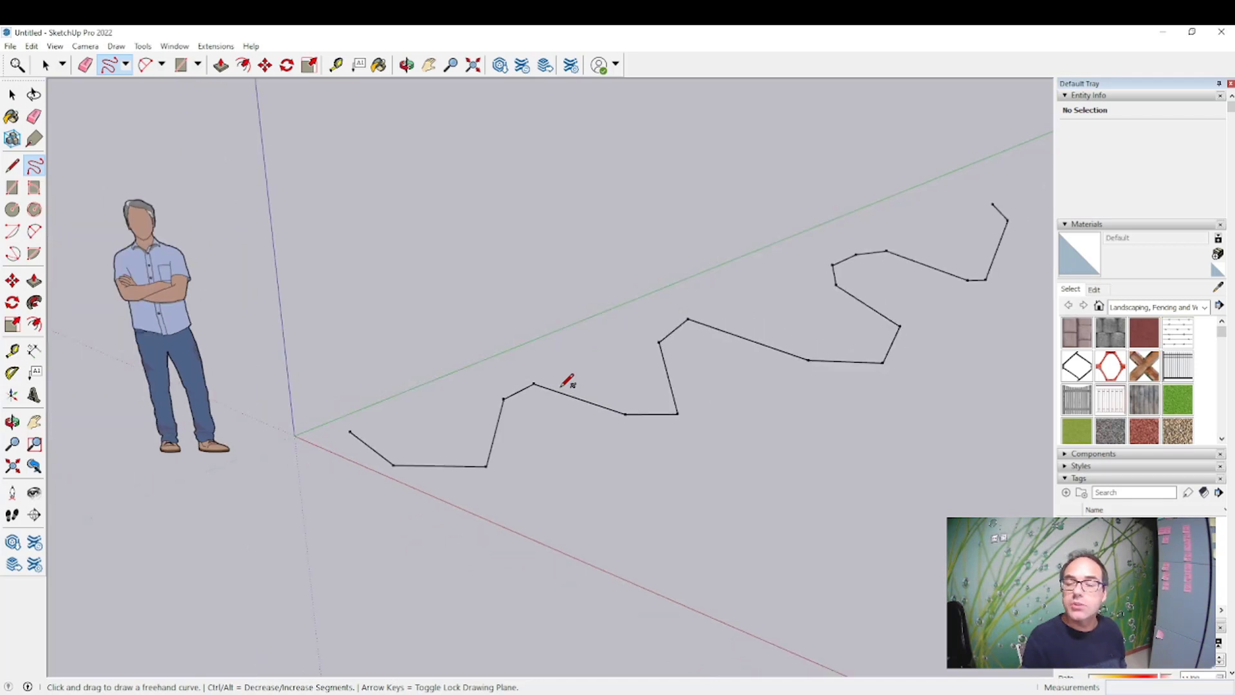
key("ctrl")
key("ctrl")
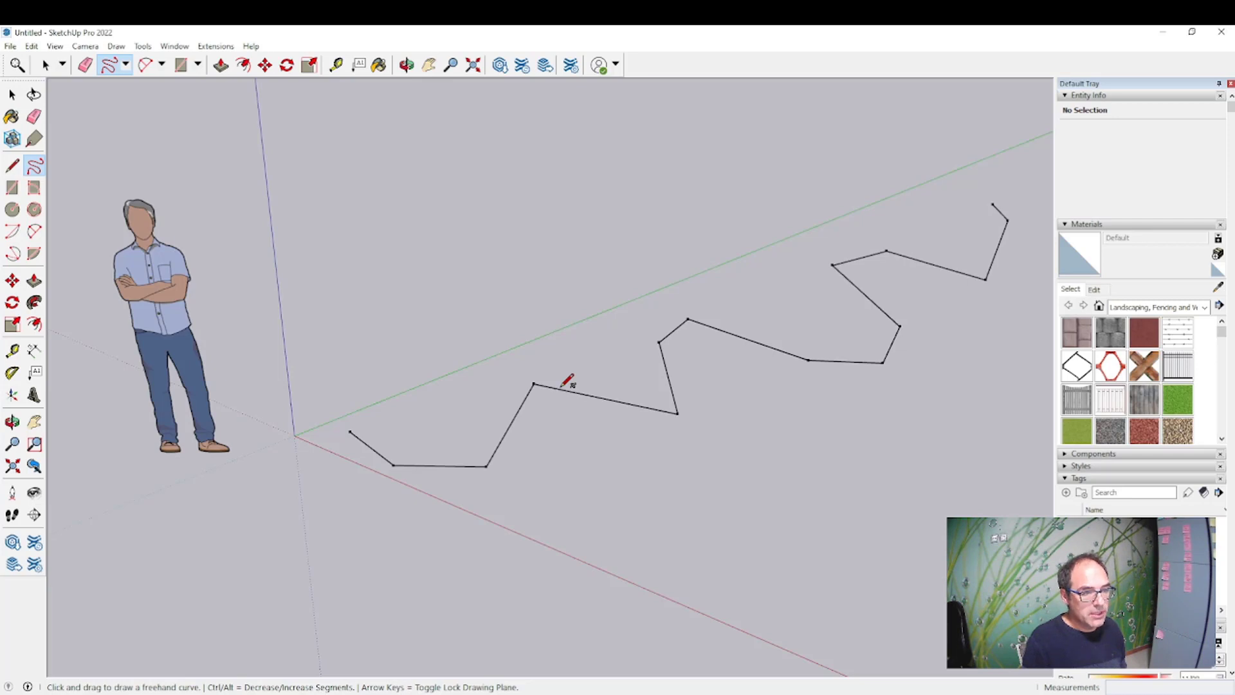
key("ctrl")
key("ctrl")
key("ctrl")
key("ctrl")
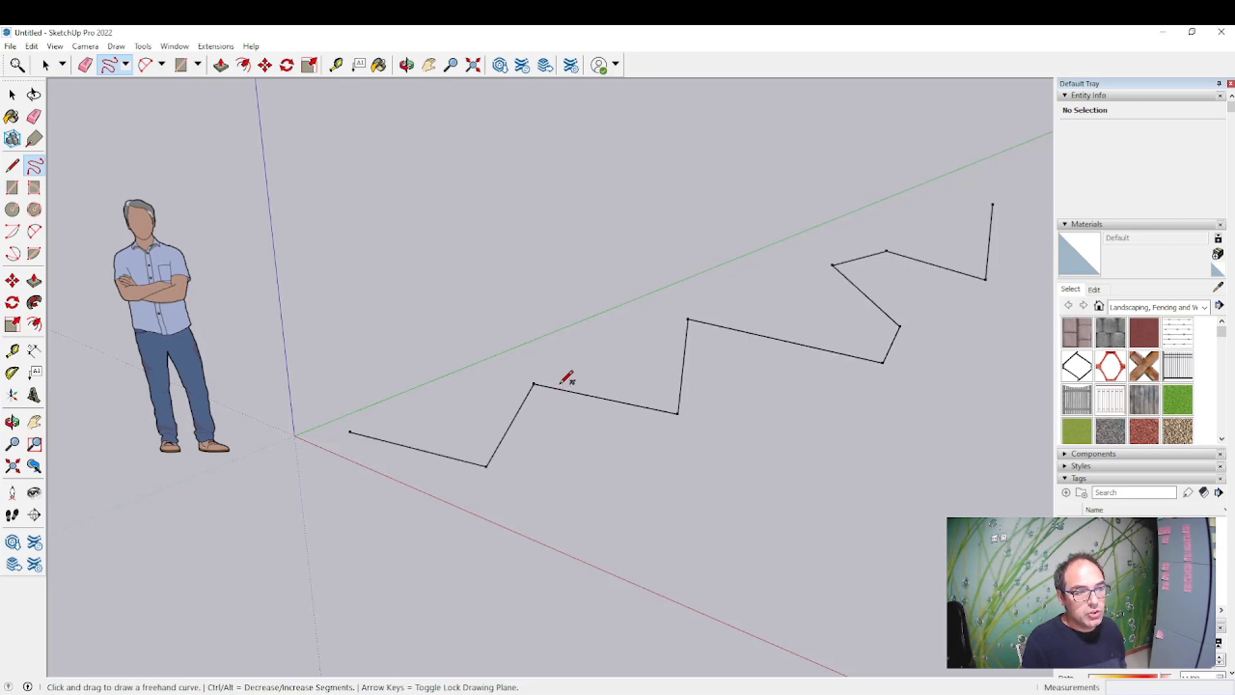
key("ctrl")
key("ctrl")
key("ctrl")
key("ctrl")
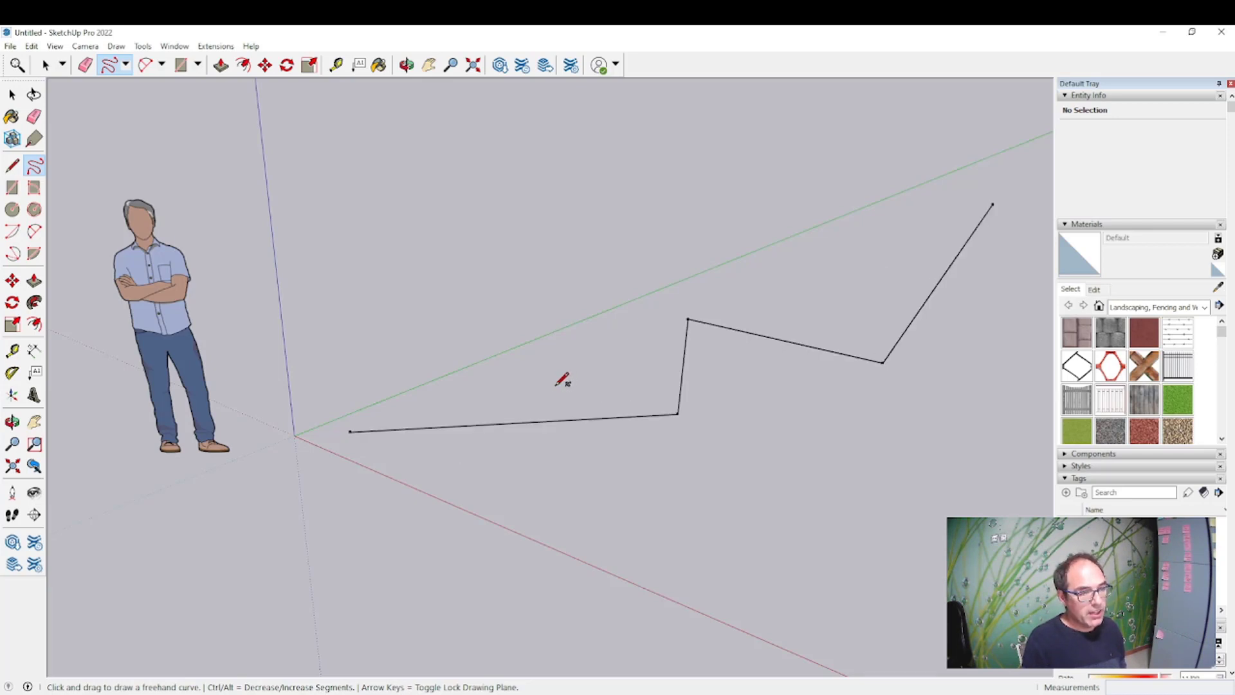
key("ctrl")
key("ctrl")
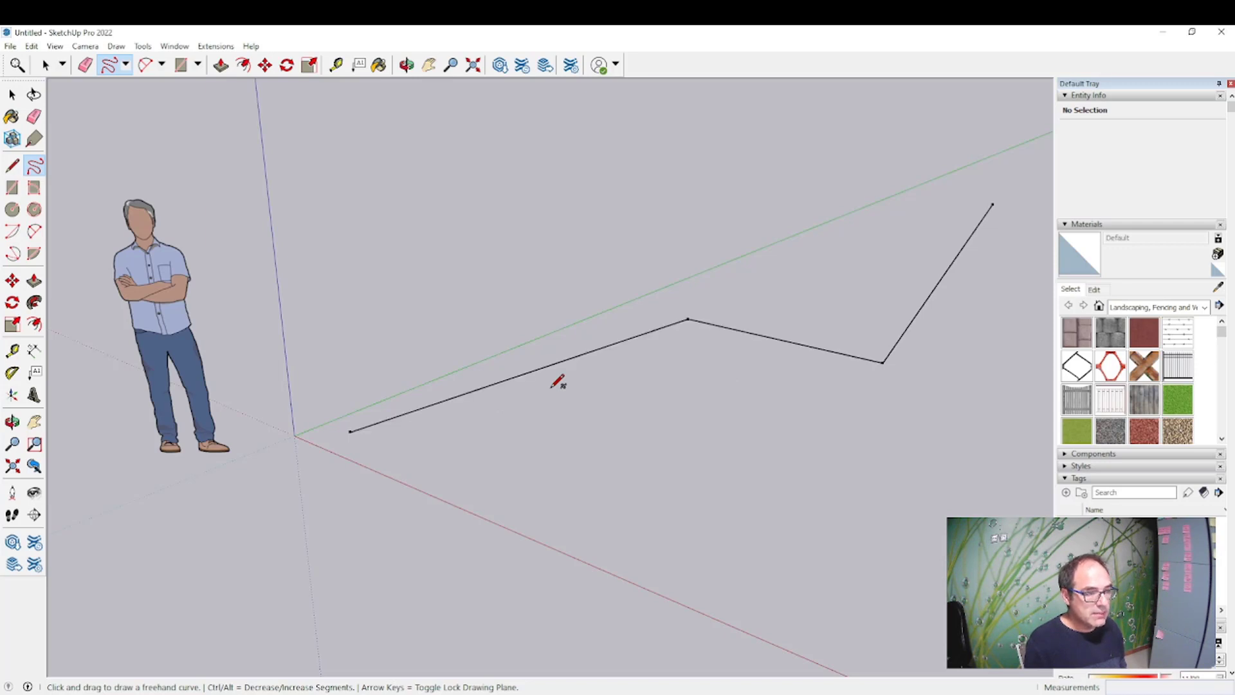
Step: Add segments back to the first curve until the jagged zigzag becomes a smooth wave
key("ctrl+z")
key("ctrl+z")
key("alt")
key("alt")
key("alt")
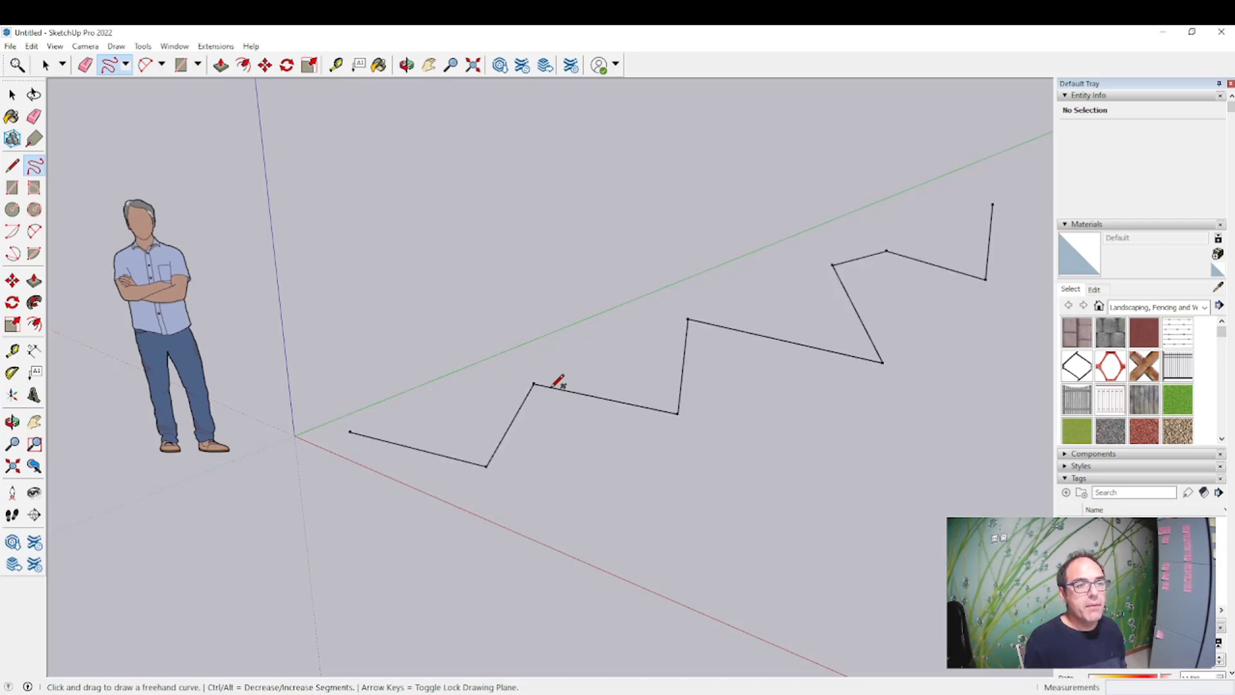
key("alt")
key("alt")
key("alt")
key("alt")
key("alt")
key("alt")
key("alt")
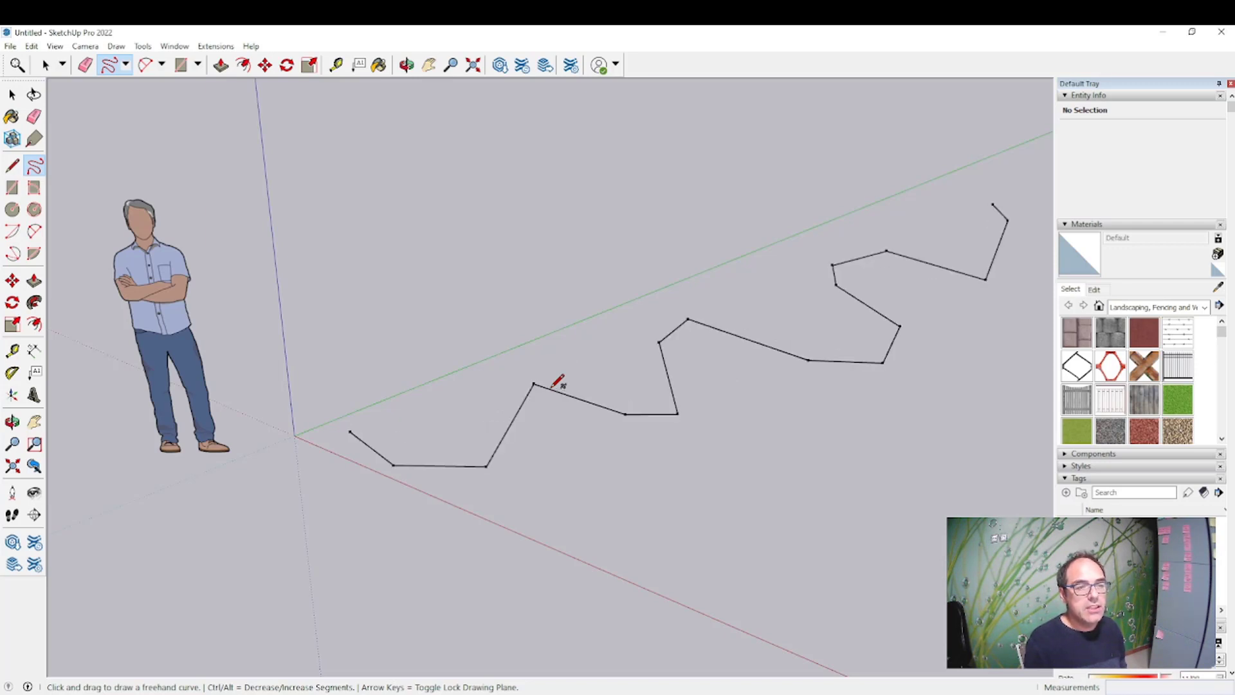
key("alt")
key("alt")
key("alt")
key("alt")
key("alt")
key("alt")
key("alt")
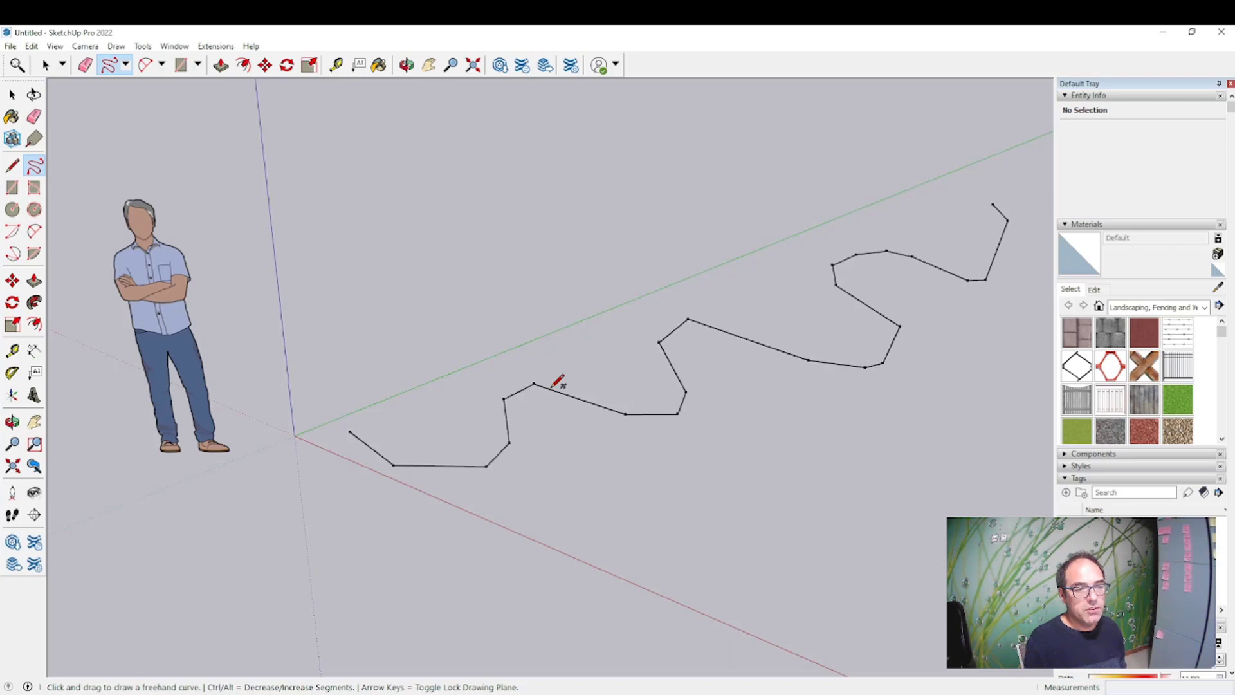
key("alt")
key("alt")
key("alt")
key("alt")
key("alt")
key("alt")
key("alt")
key("alt")
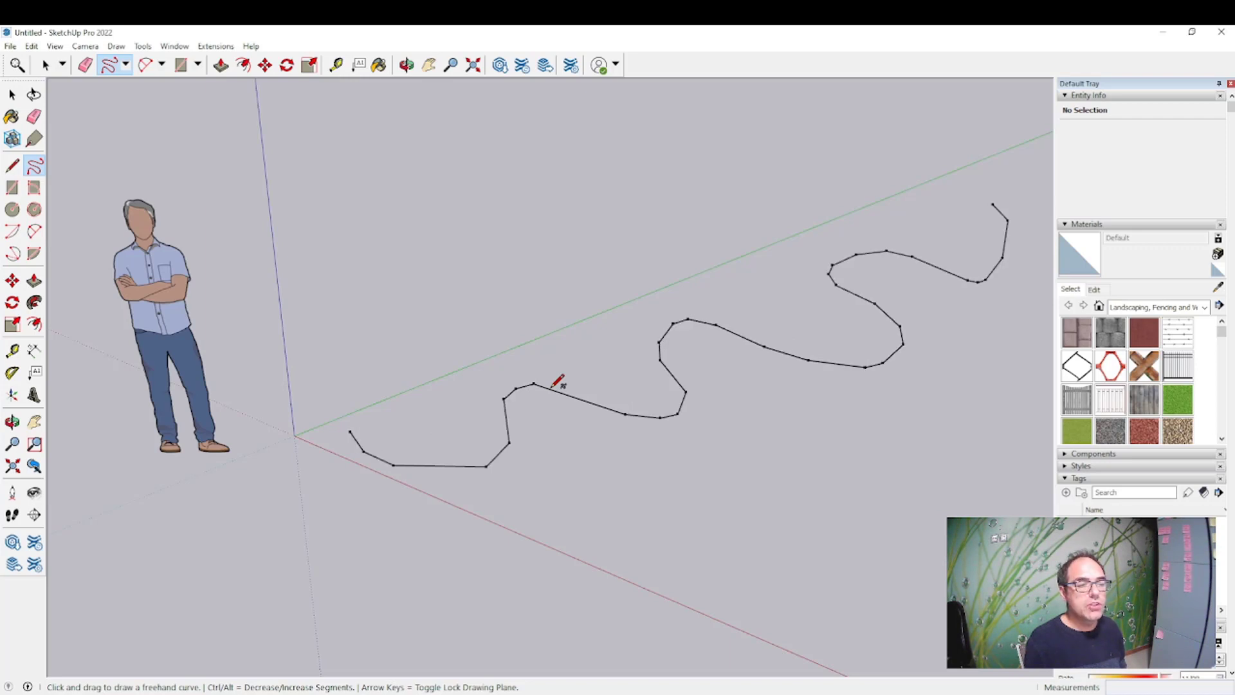
key("alt")
key("alt")
key("alt")
key("alt")
key("alt")
key("alt")
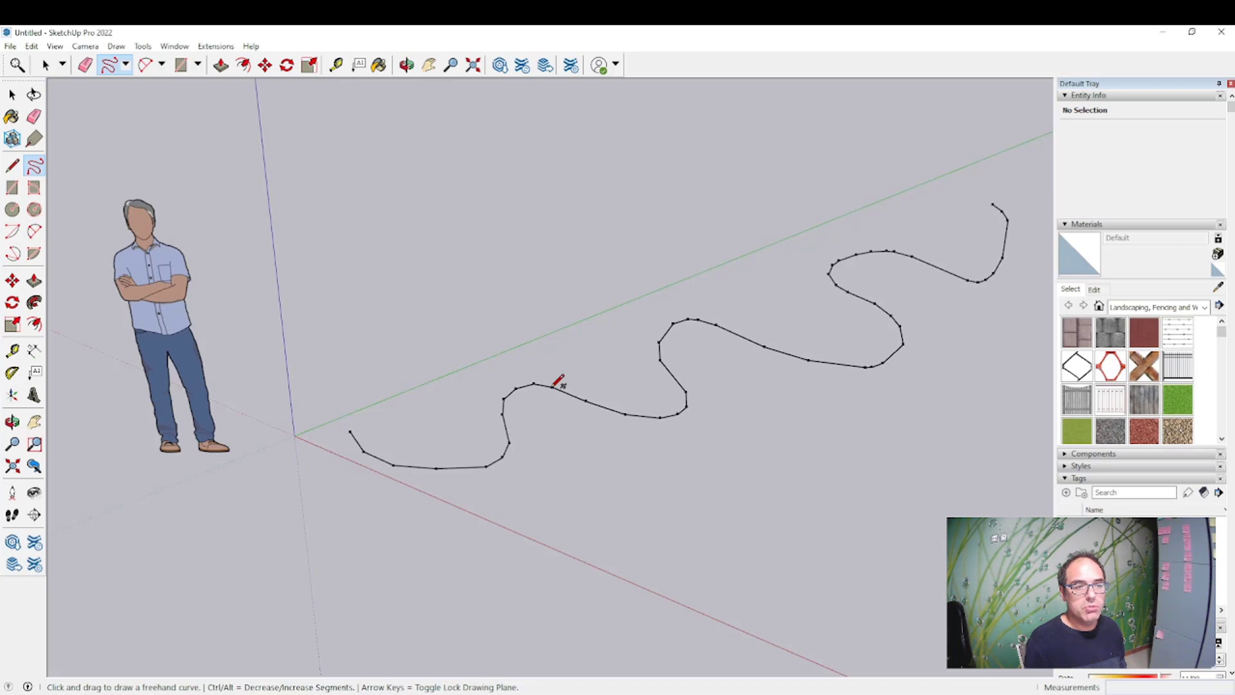
key("alt")
key("alt")
key("alt")
key("alt")
key("alt")
key("alt")
key("alt")
key("alt")
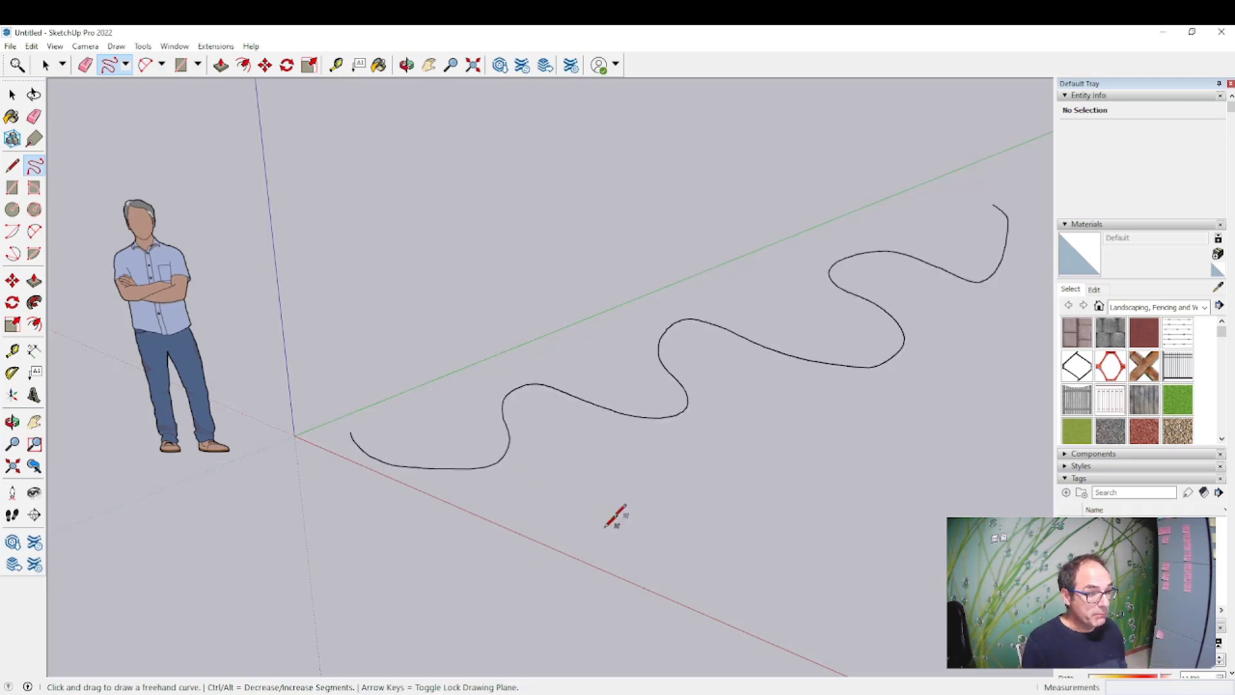
Step: Draw a second wavy freehand curve on the ground, parallel to and below the first
mouse_move(522, 526)
left_mouse_down()
mouse_move(711, 521)
mouse_move(708, 460)
mouse_move(896, 495)
mouse_move(932, 447)
mouse_move(903, 395)
mouse_move(996, 392)
mouse_move(985, 400)
left_mouse_up()
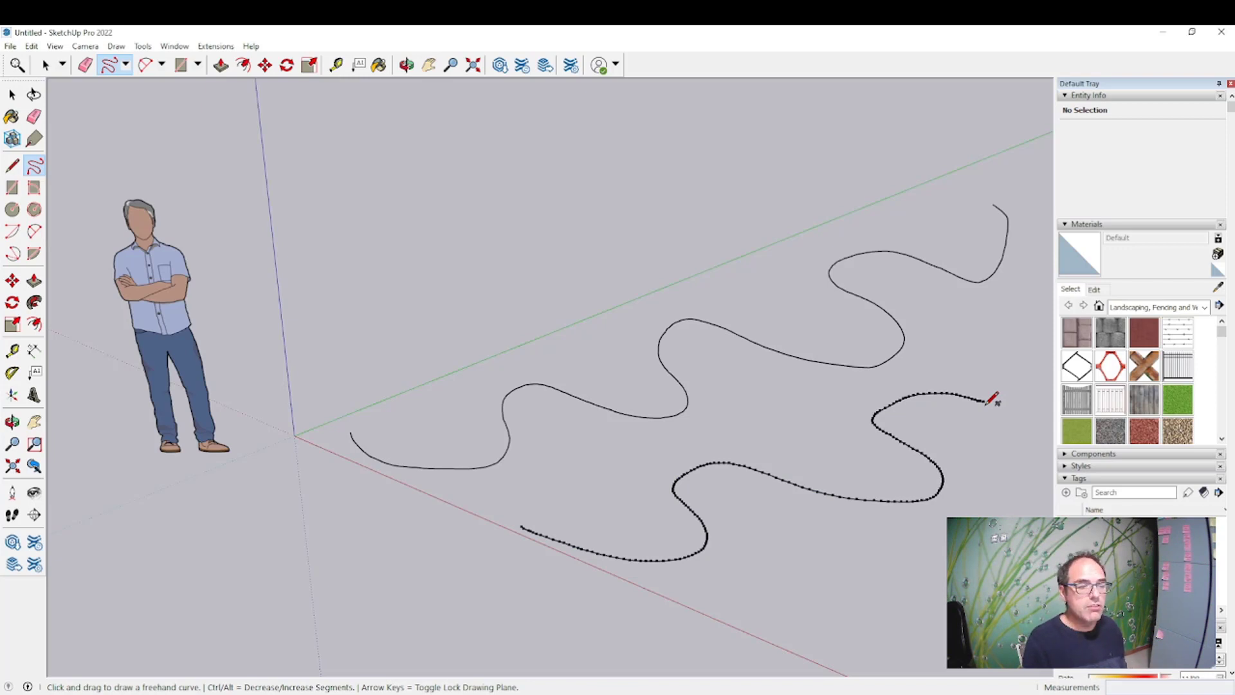
Step: Coarsen the second curve by repeatedly reducing its segment count
key("ctrl")
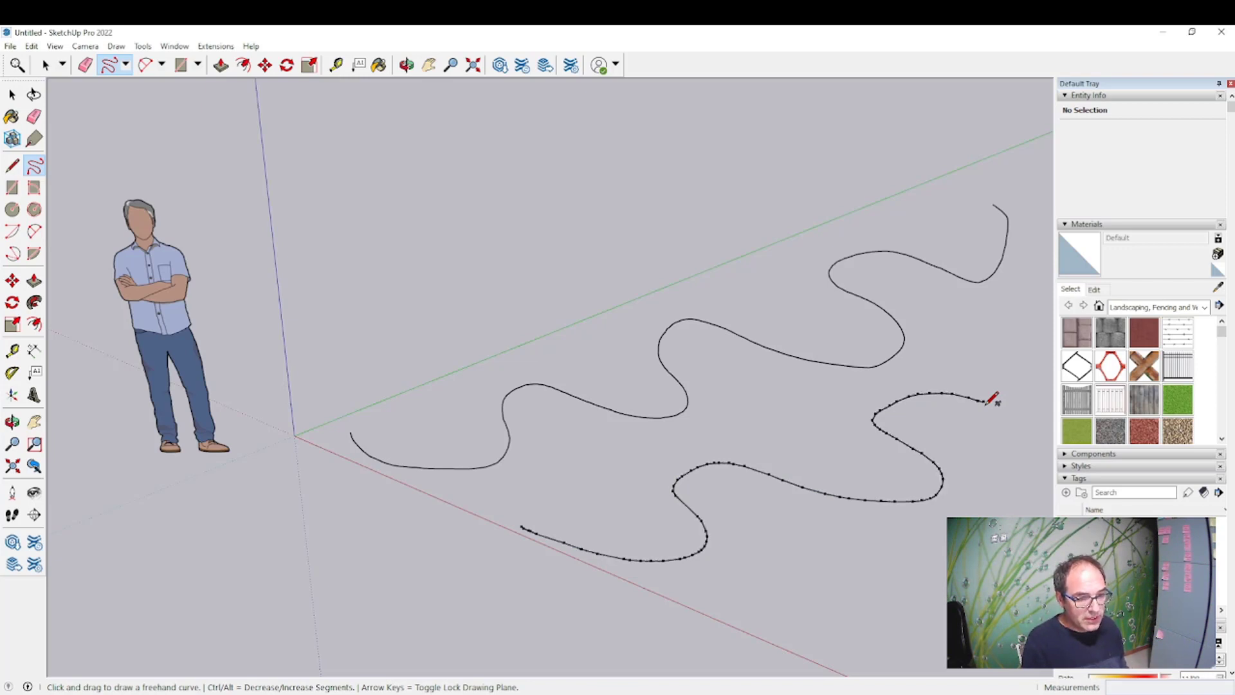
key("ctrl")
key("ctrl")
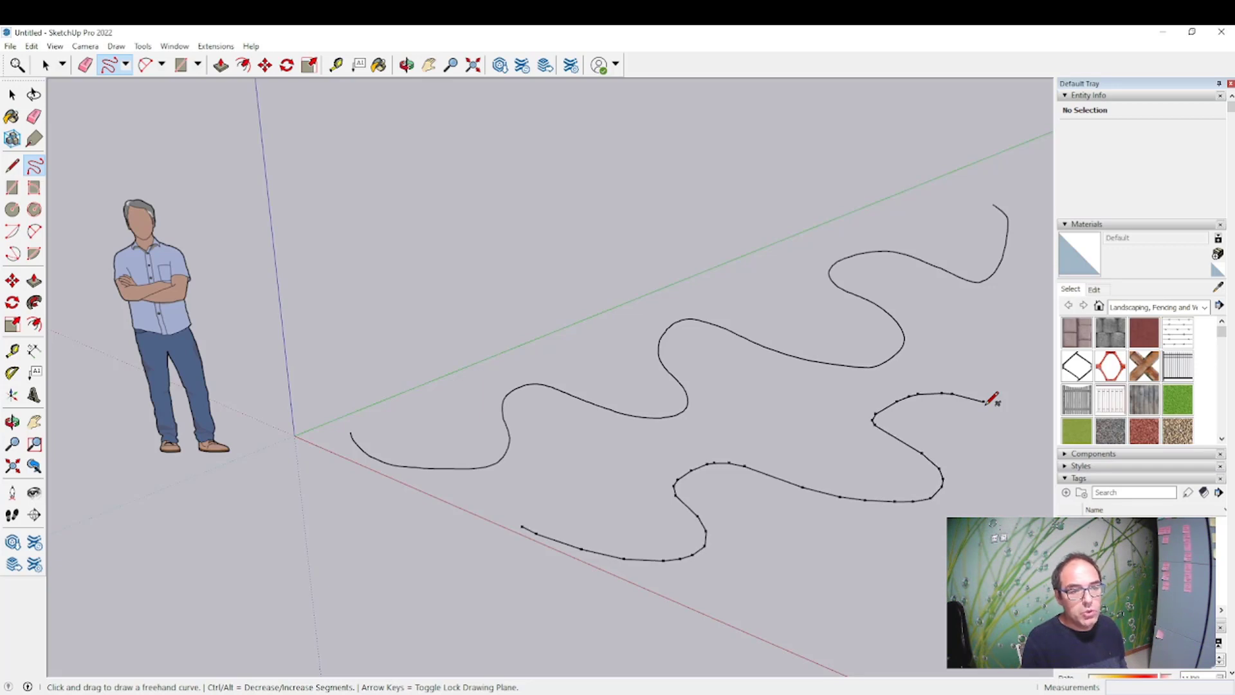
key("ctrl")
key("ctrl")
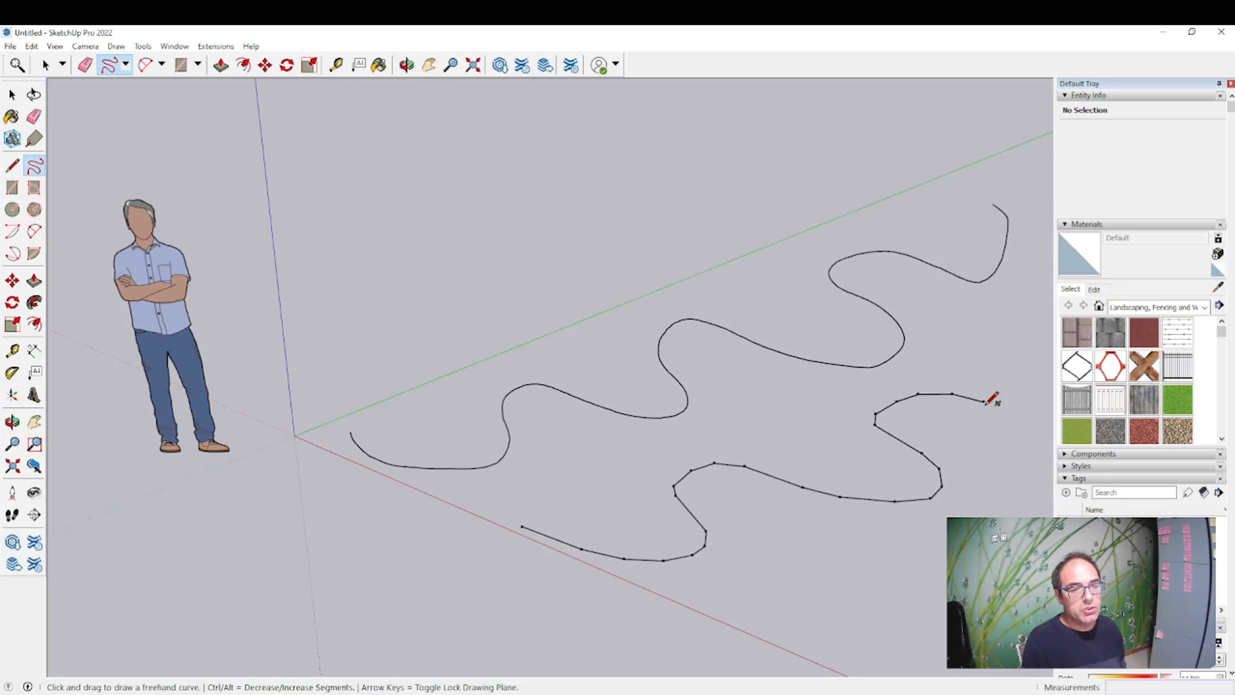
key("ctrl")
key("ctrl")
key("ctrl")
key("ctrl")
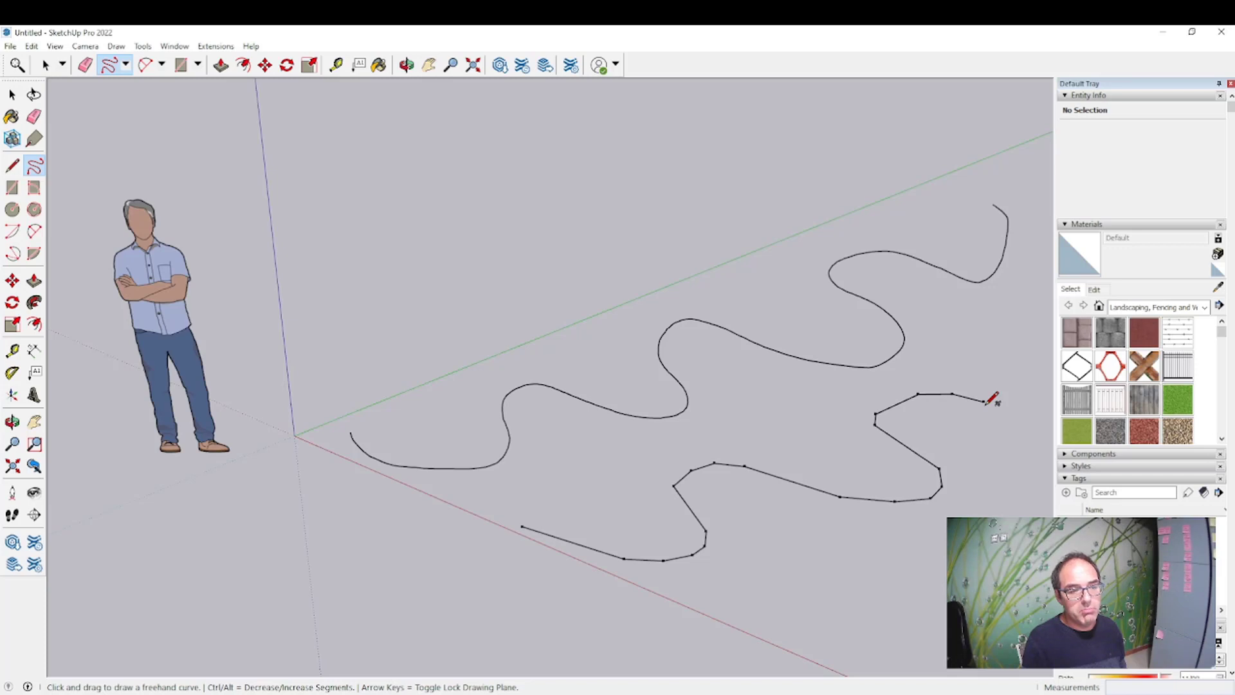
key("ctrl")
key("ctrl")
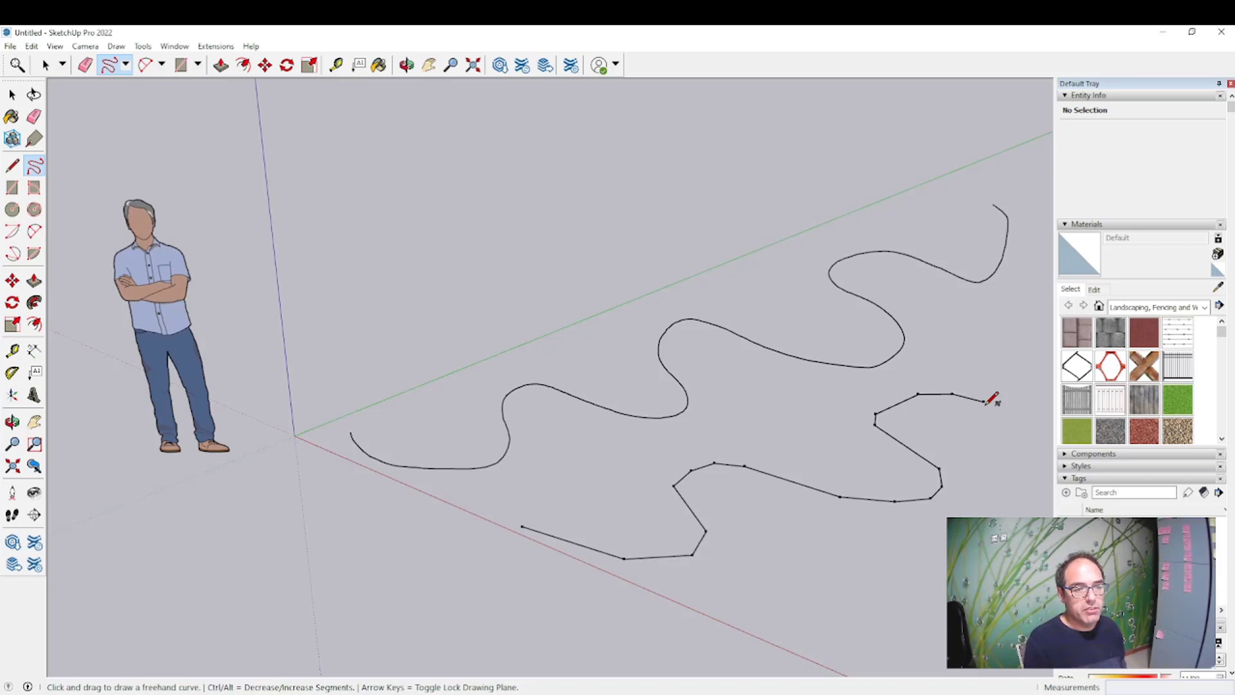
key("ctrl")
key("ctrl")
key("ctrl")
key("ctrl")
Step: Increase the second curve's segments until it is a dense, smooth wave
key("alt")
key("alt")
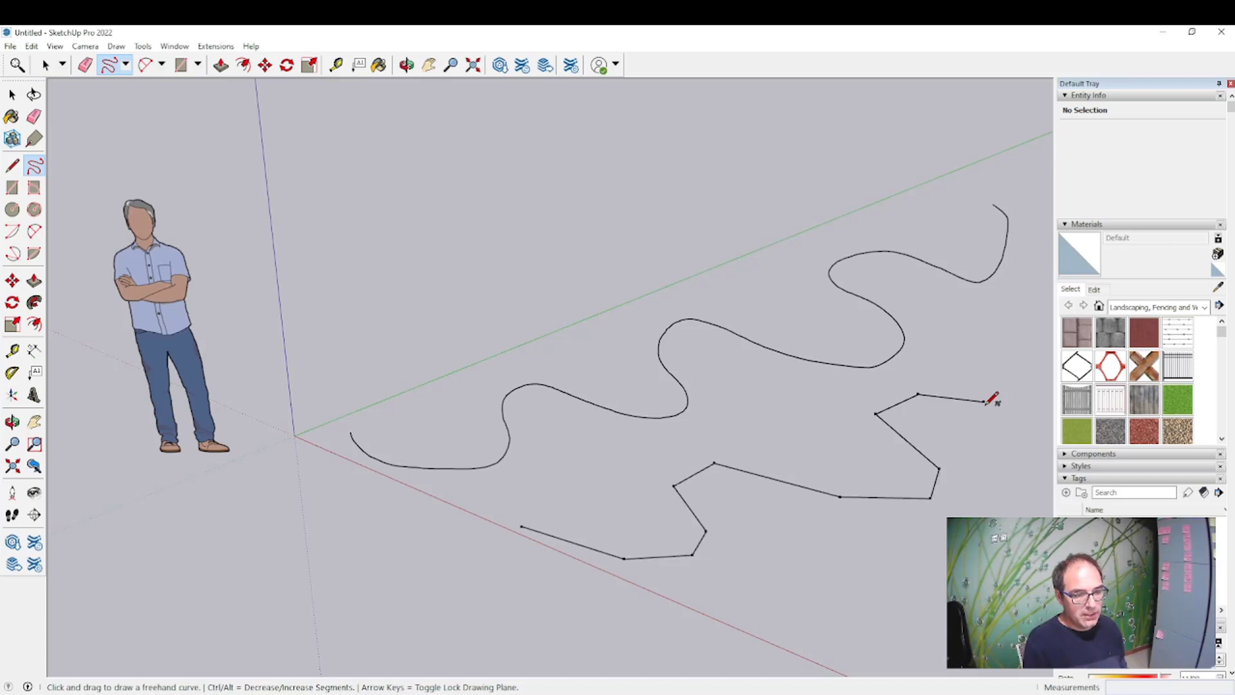
key("alt")
key("alt")
key("alt")
key("alt")
key("alt")
key("alt")
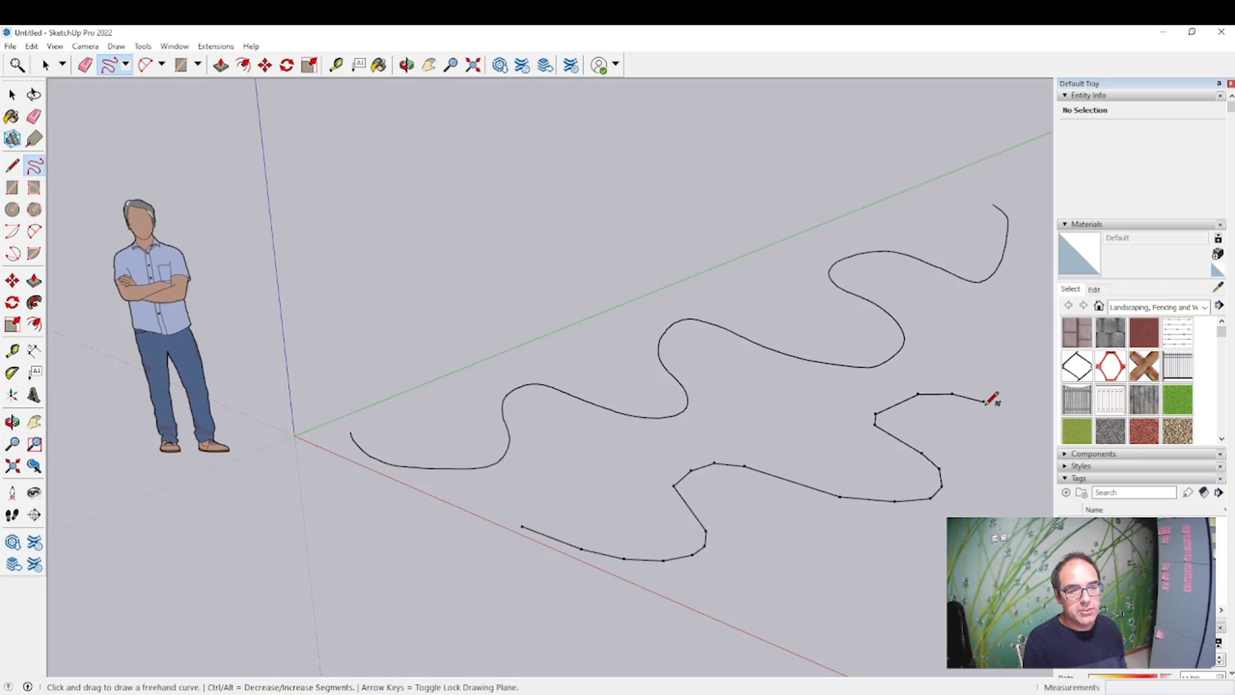
key("alt")
key("alt")
key("alt")
key("alt")
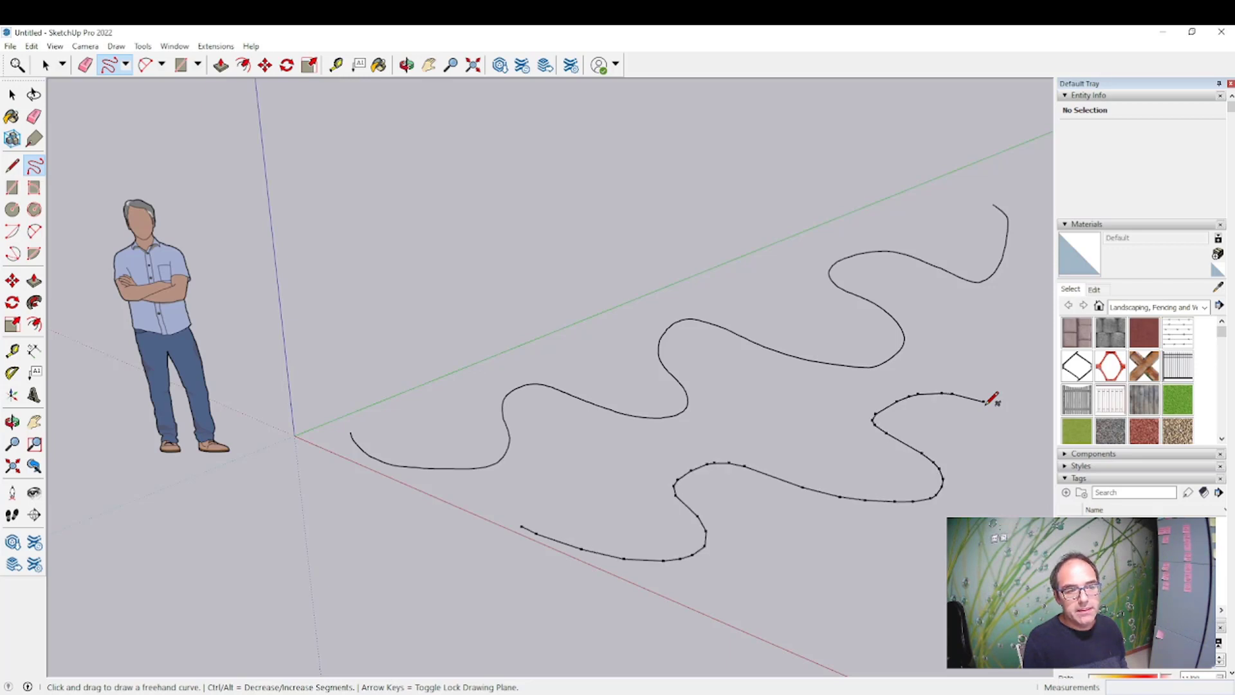
key("alt")
key("alt")
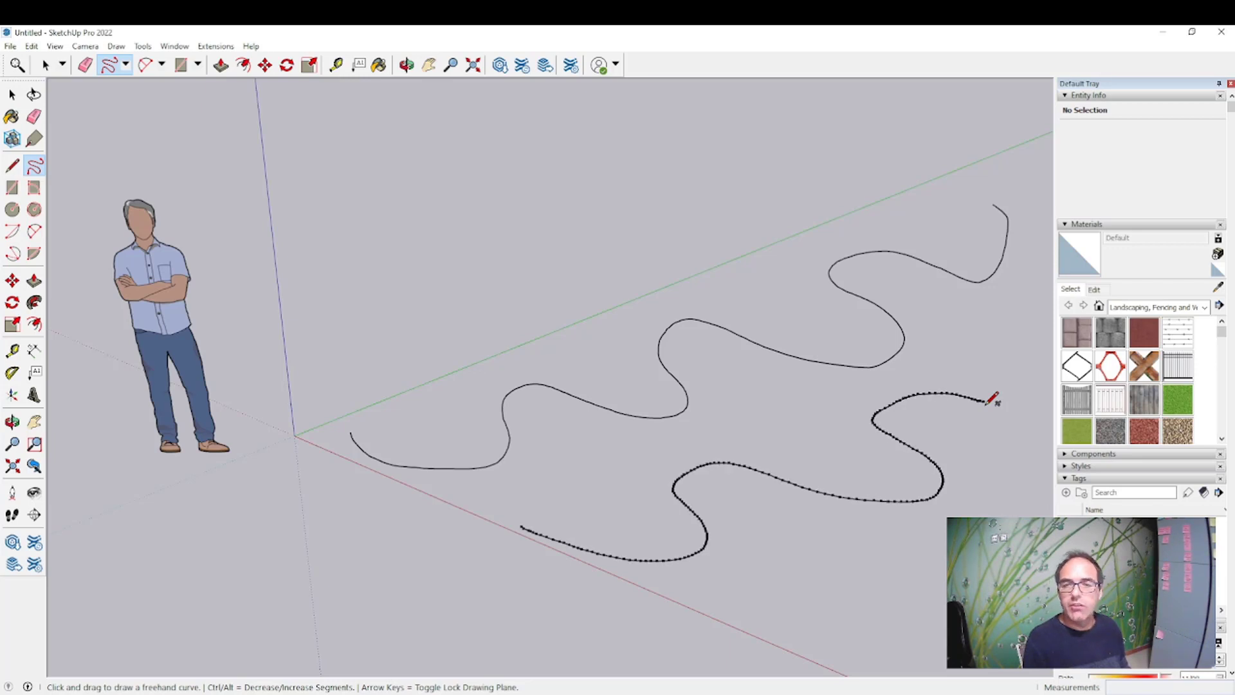